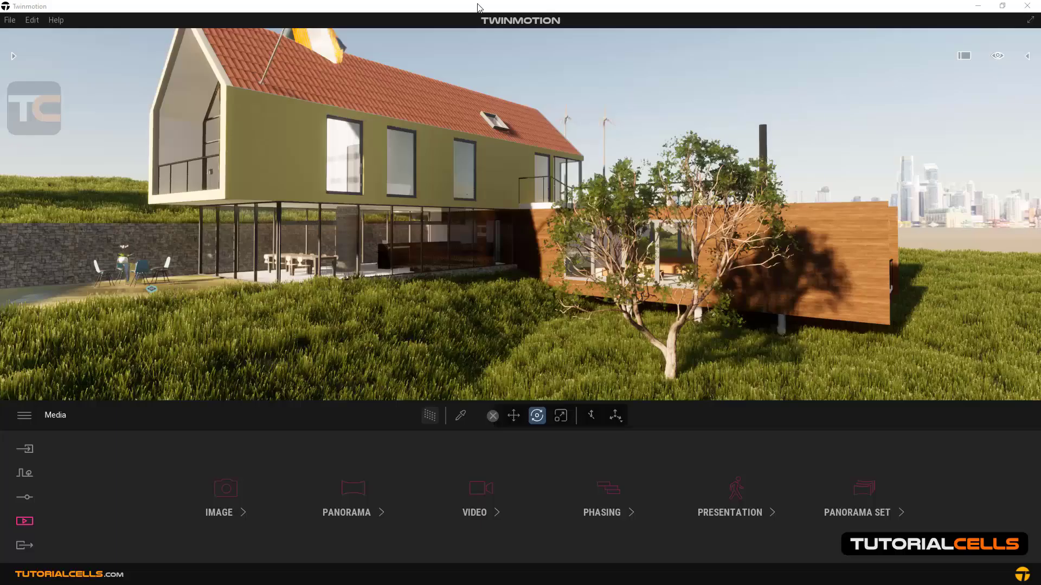
# Open the Panorama media section and fly the camera to the glass facade beside the wooden annex.
pyautogui.click(477, 5)
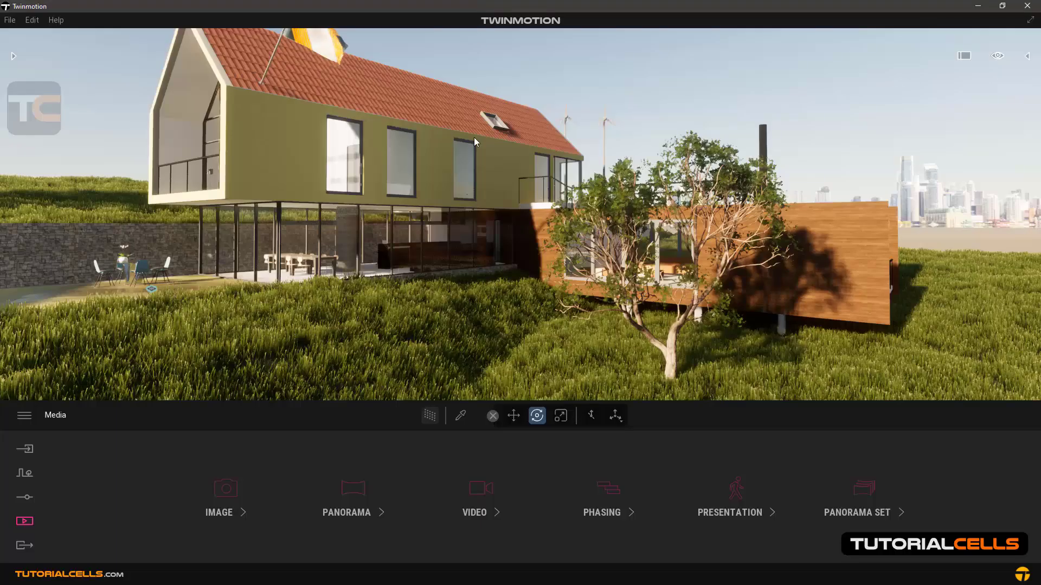
pyautogui.click(354, 501)
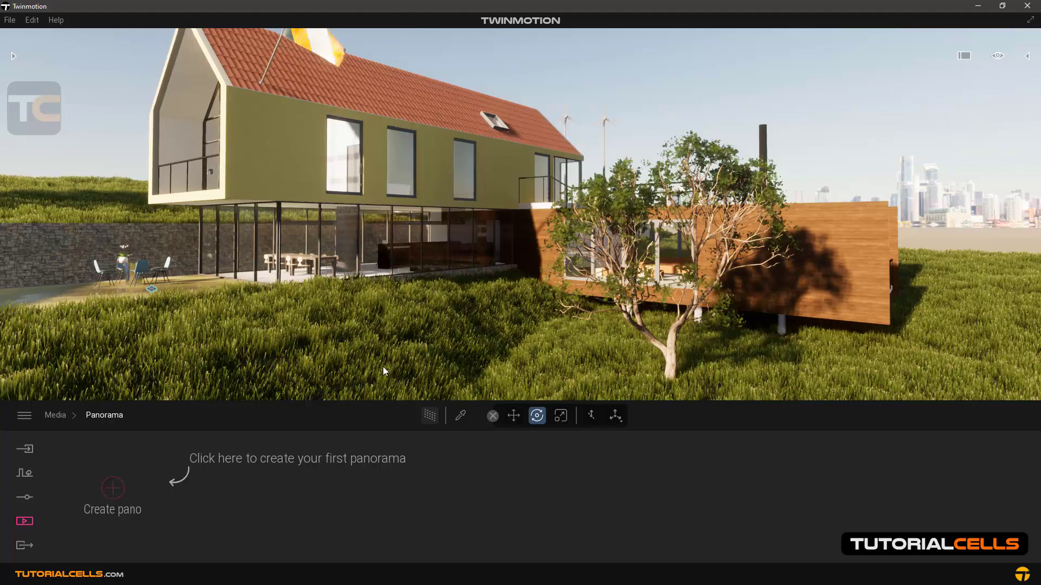
pyautogui.moveTo(466, 317)
pyautogui.mouseDown(button='right')
pyautogui.moveTo(478, 292)
pyautogui.moveTo(455, 329)
pyautogui.mouseUp(button='right')
pyautogui.press('w')
pyautogui.press('w')
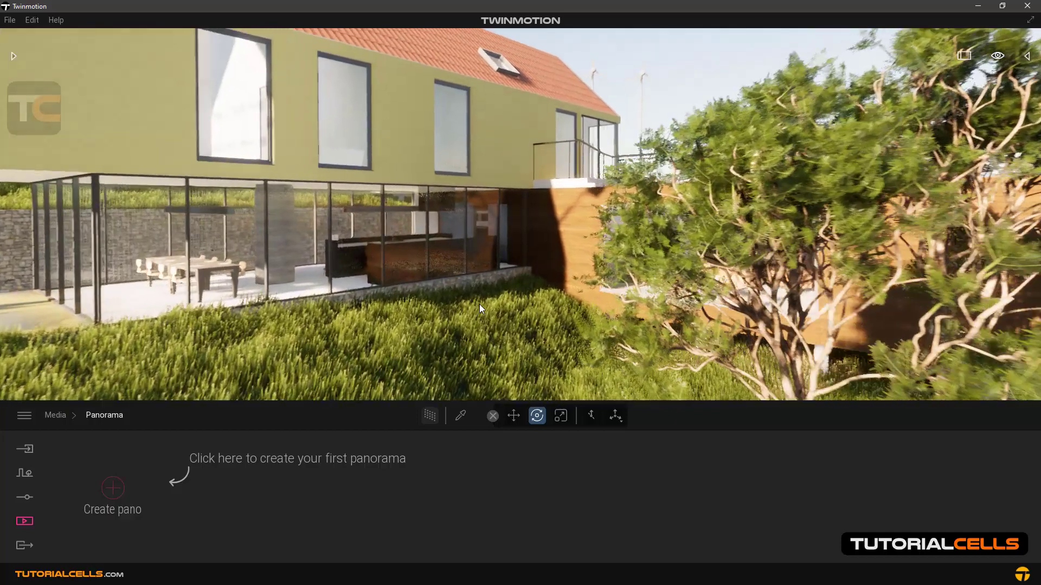
pyautogui.press('w')
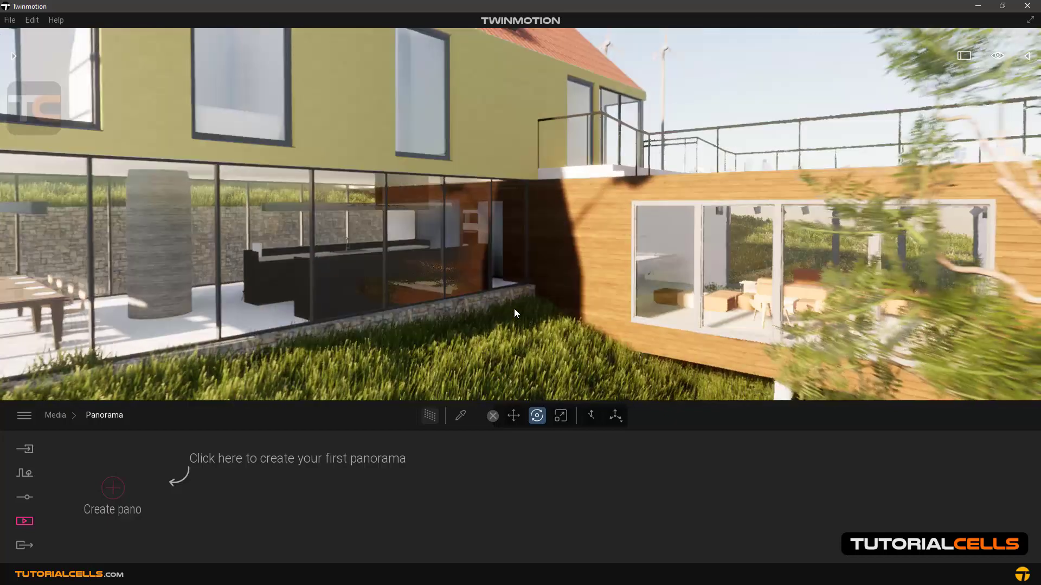
pyautogui.press('w')
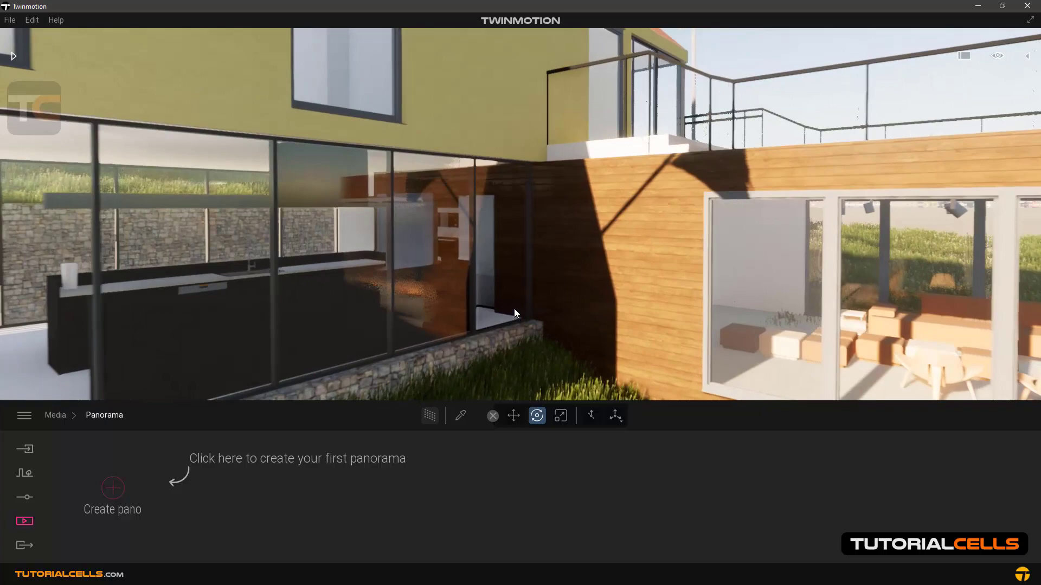
pyautogui.moveTo(513, 308); pyautogui.dragTo(490, 301, button='right')
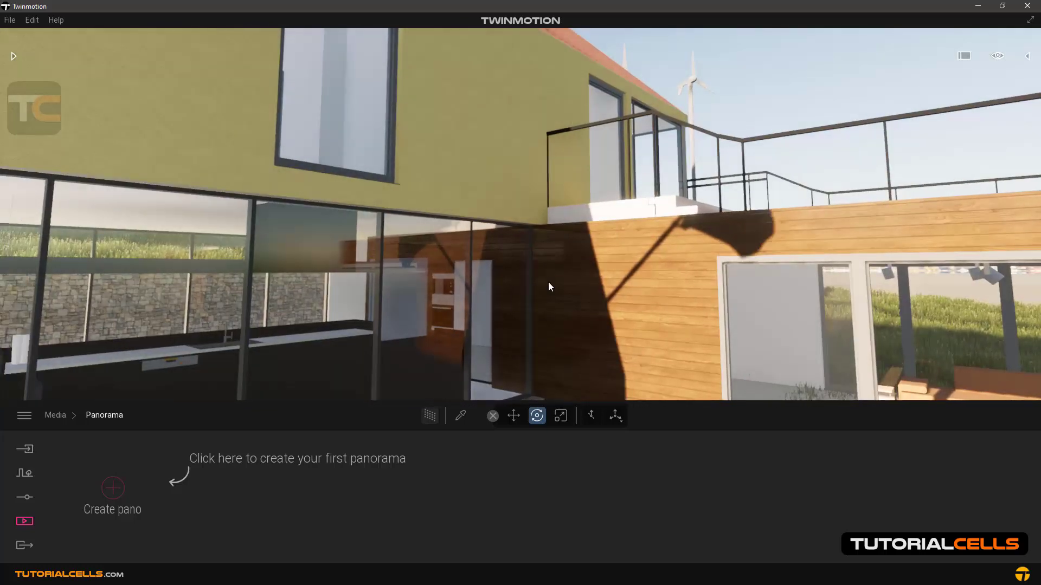
pyautogui.moveTo(577, 283); pyautogui.dragTo(549, 280, button='right')
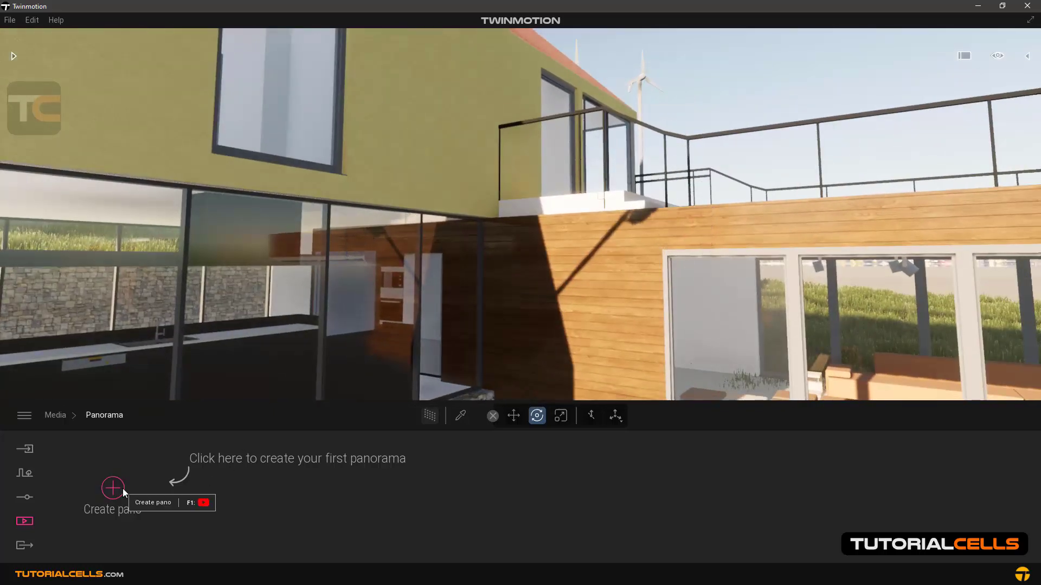
# Create Panorama5 from the current camera view, opening and dismissing its options menu.
pyautogui.click(123, 489)
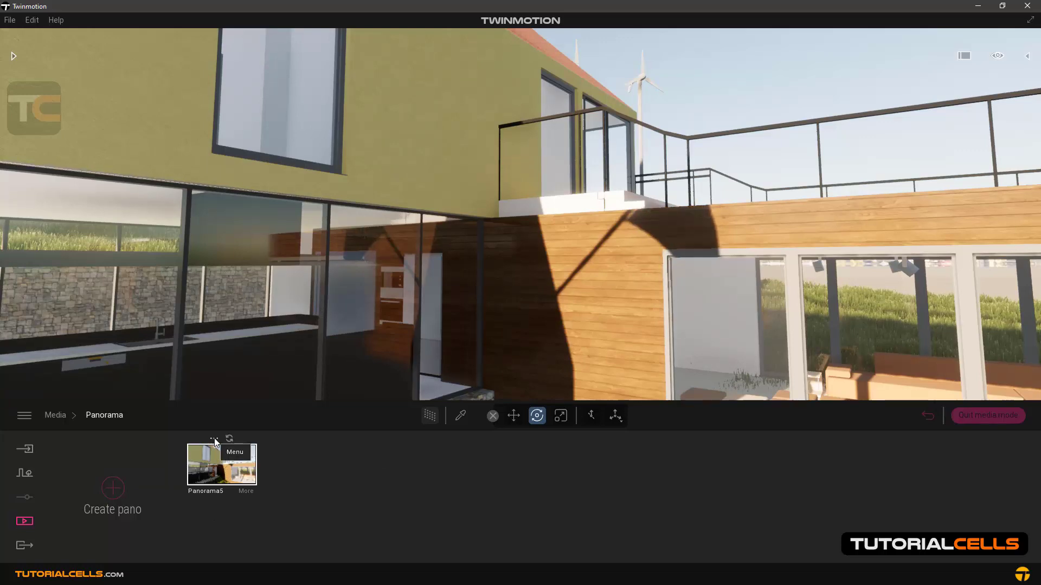
pyautogui.click(214, 439)
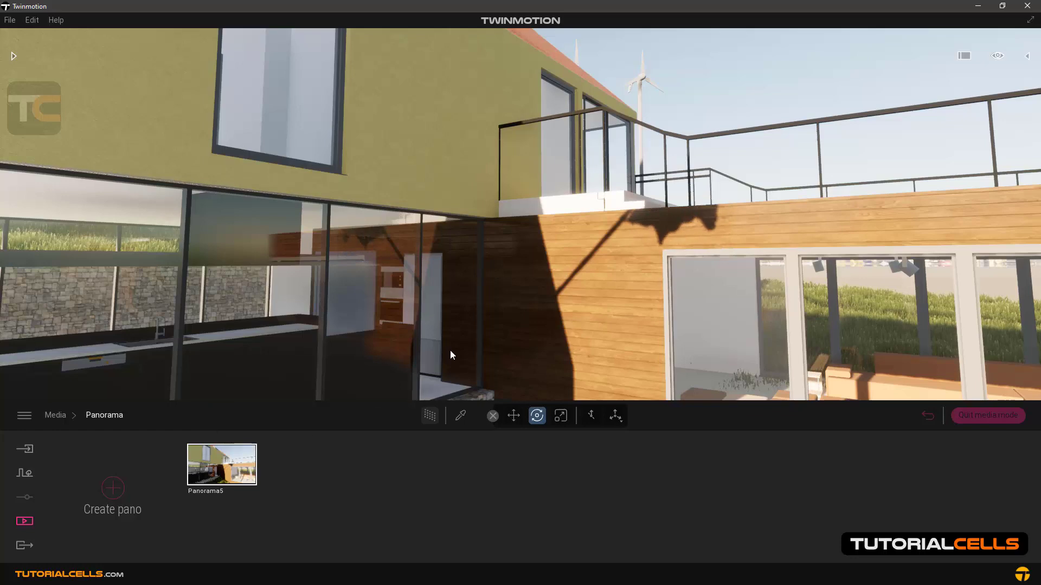
pyautogui.click(245, 426)
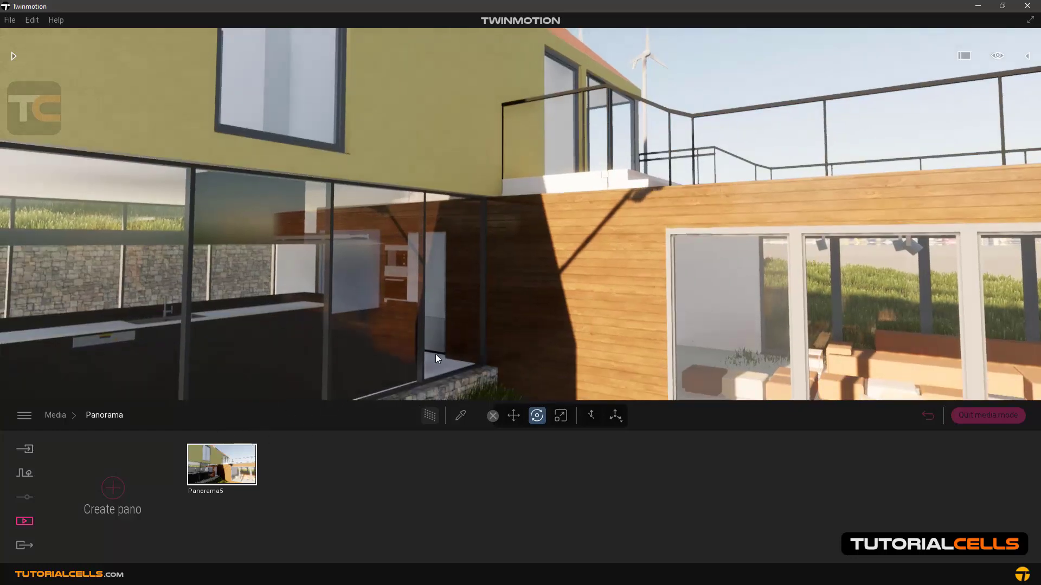
# Open Panorama5's settings with Renderer, Lighting, Location, Weather and Camera categories.
pyautogui.press('a')
pyautogui.moveTo(245, 440)
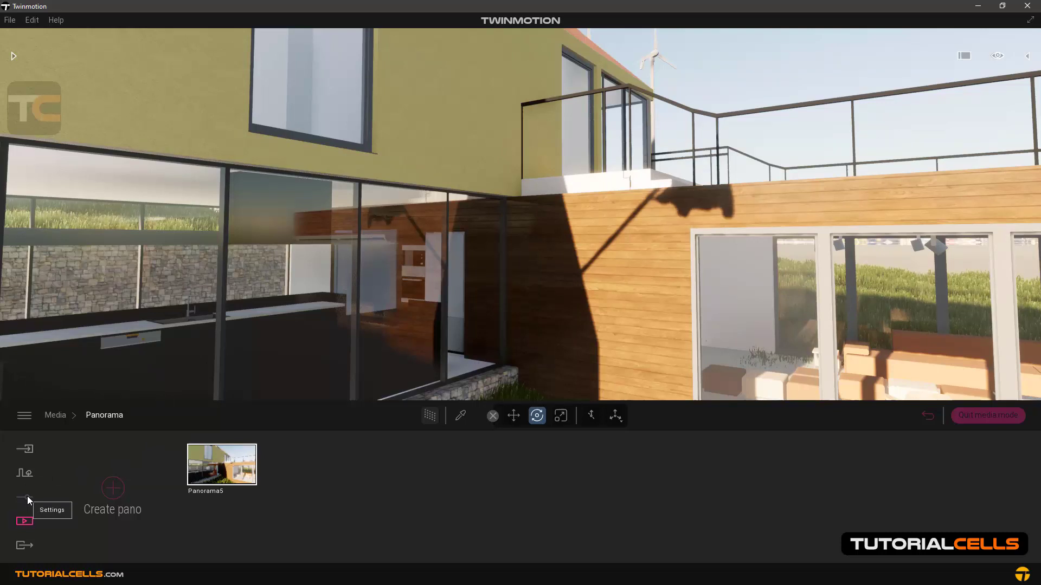
pyautogui.moveTo(243, 493)
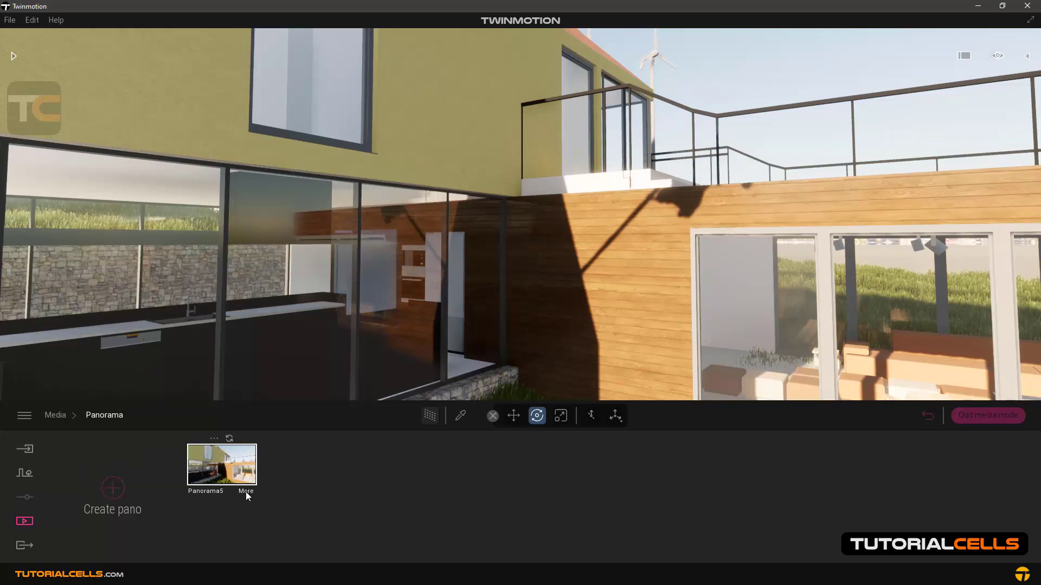
pyautogui.click(246, 492)
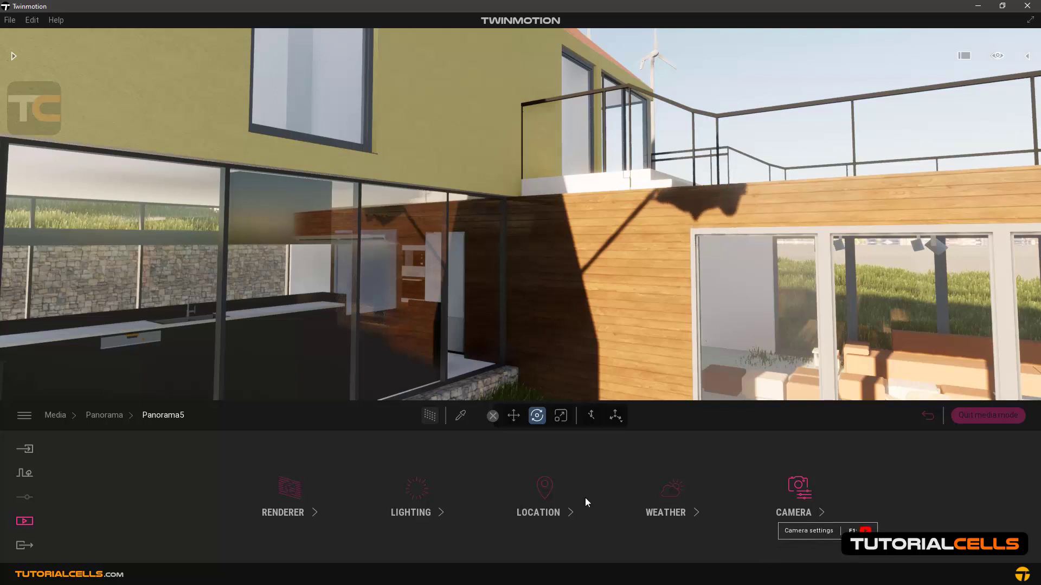
# Return to the panorama list and fly the camera onto the terrace facing the railing and skyline.
pyautogui.click(103, 415)
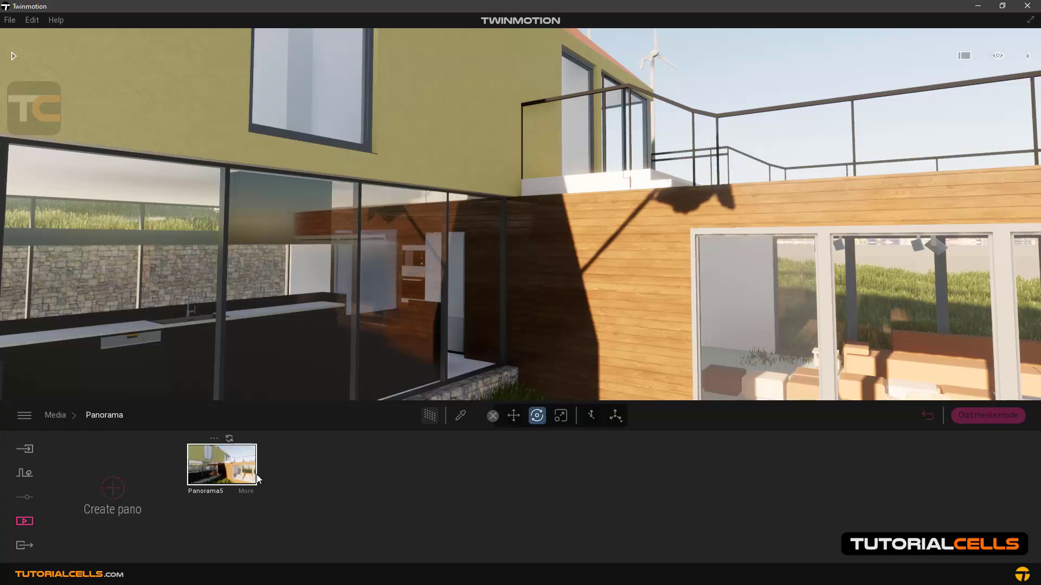
pyautogui.moveTo(516, 366); pyautogui.dragTo(564, 315, button='right')
pyautogui.scroll(3, 518, 362)
pyautogui.moveTo(518, 363); pyautogui.dragTo(491, 426, button='right')
pyautogui.press('w')
pyautogui.moveTo(507, 385); pyautogui.dragTo(515, 329, button='right')
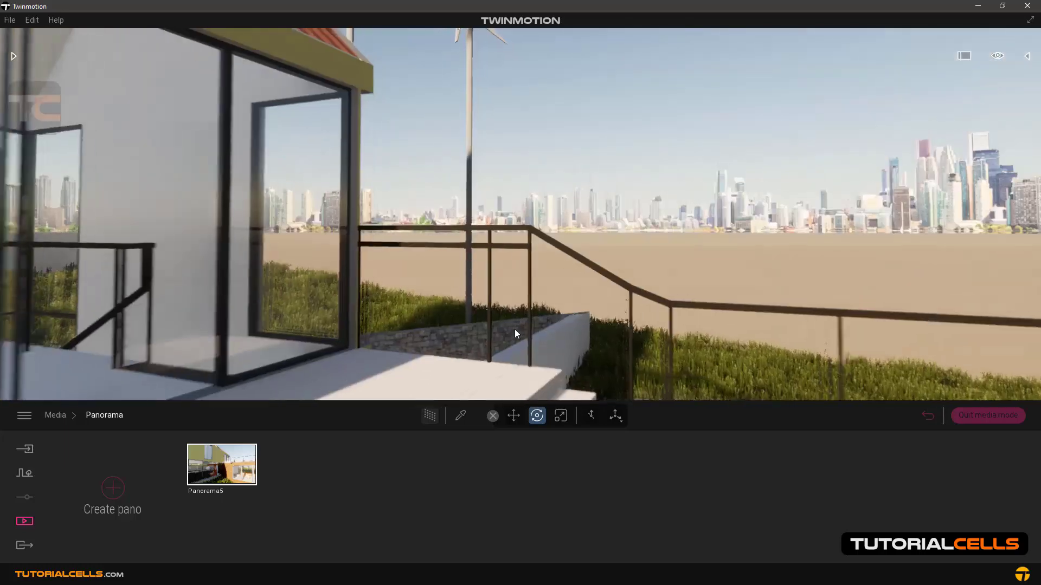
# Create a terrace panorama, Panorama6, compare it with Panorama5, then delete Panorama6.
pyautogui.click(114, 487)
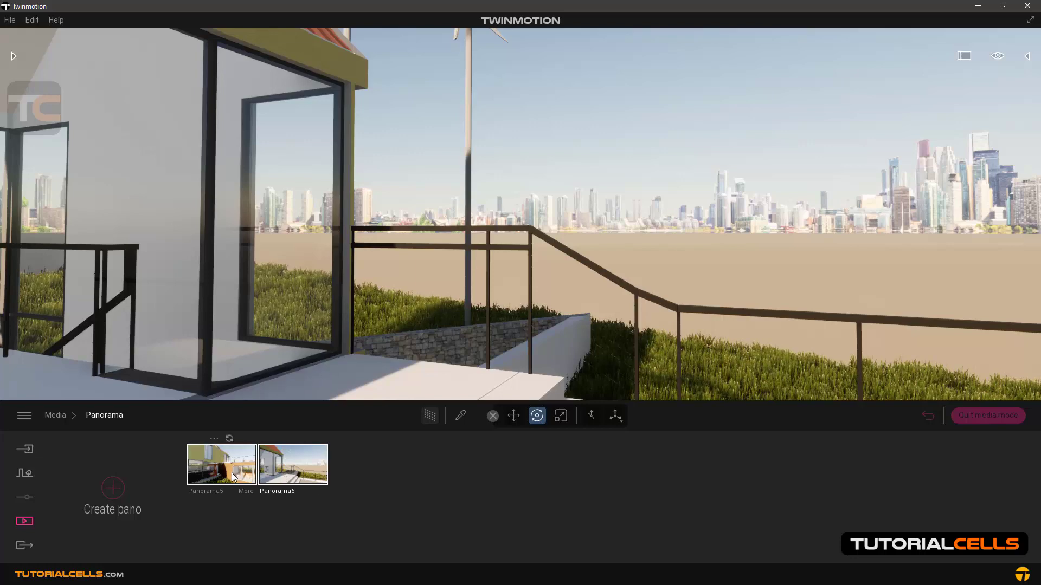
pyautogui.click(233, 474)
pyautogui.click(288, 477)
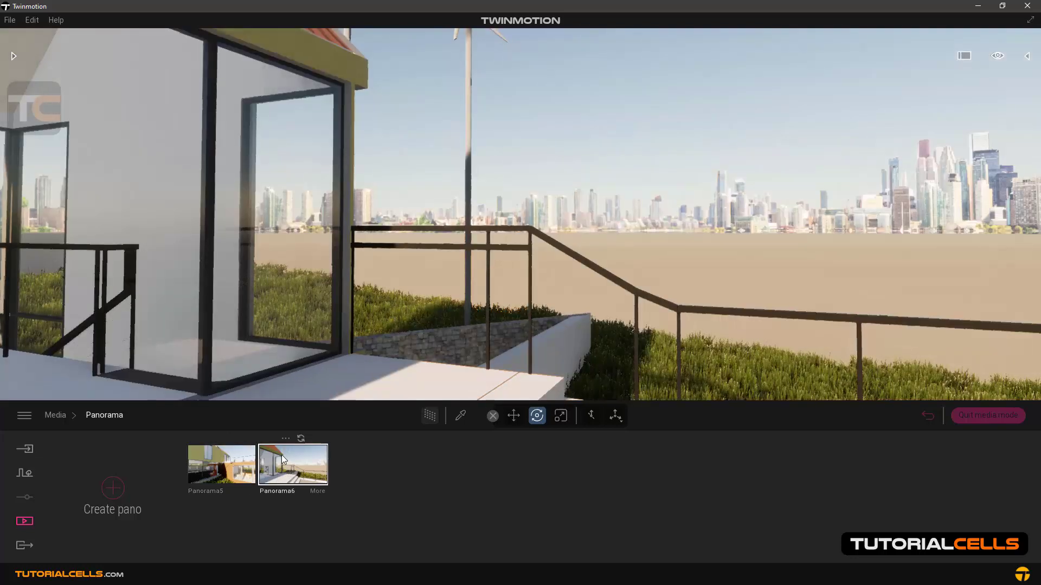
pyautogui.click(285, 438)
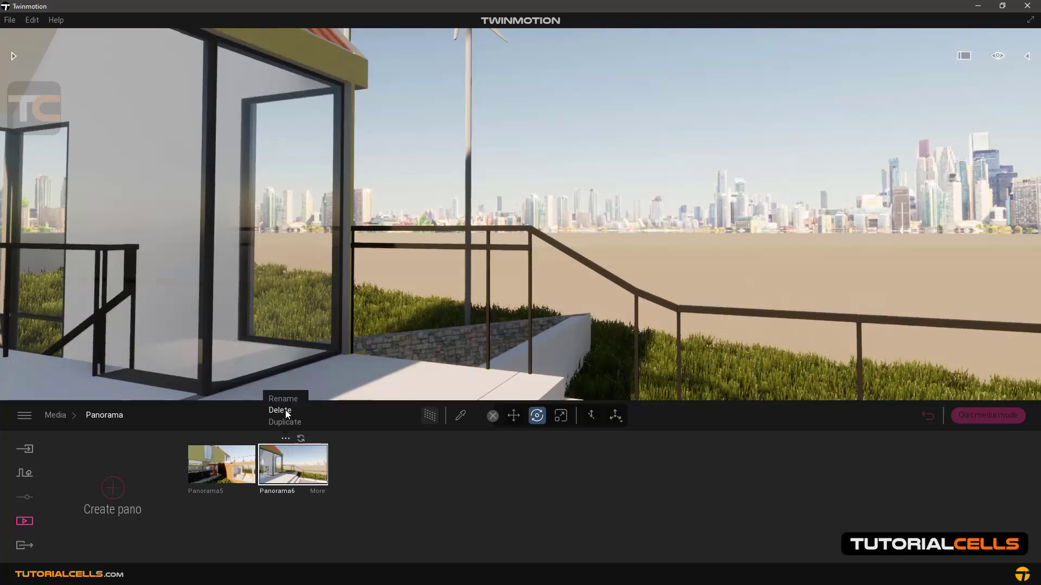
pyautogui.click(280, 410)
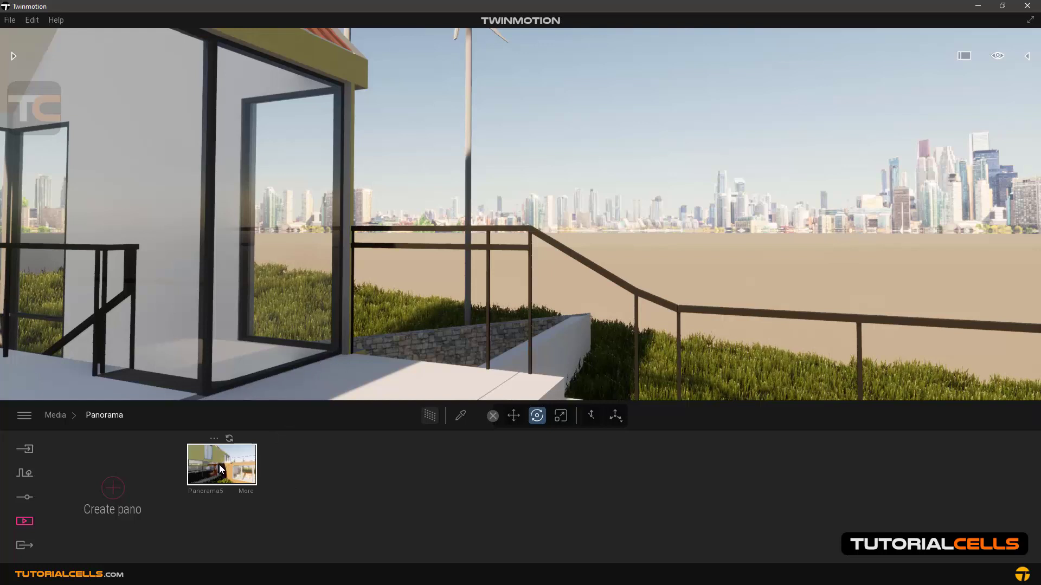
# On the Export page, fill the empty Panorama export slot with Panorama5.
pyautogui.click(24, 545)
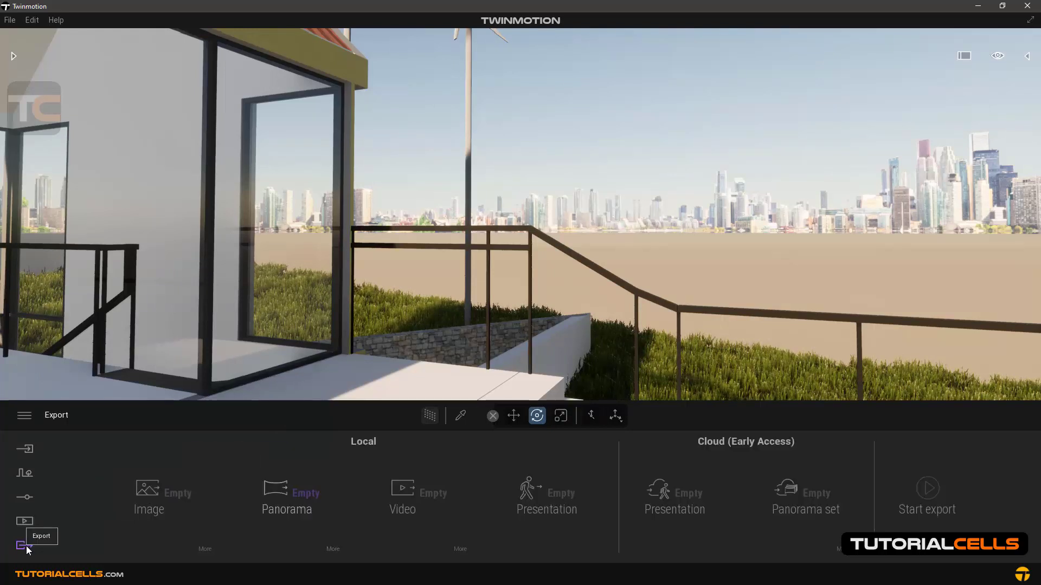
pyautogui.click(306, 495)
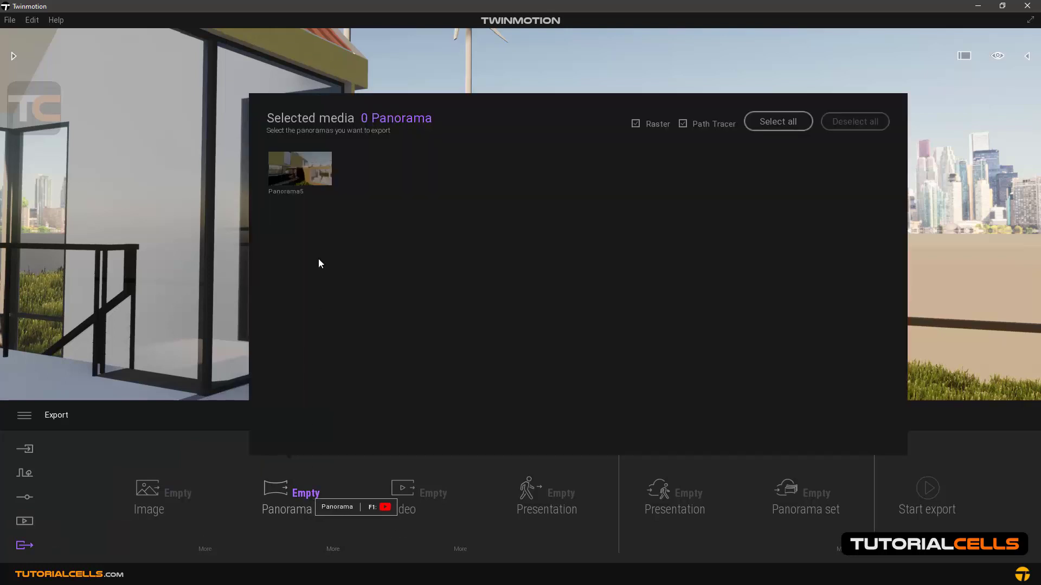
pyautogui.click(313, 177)
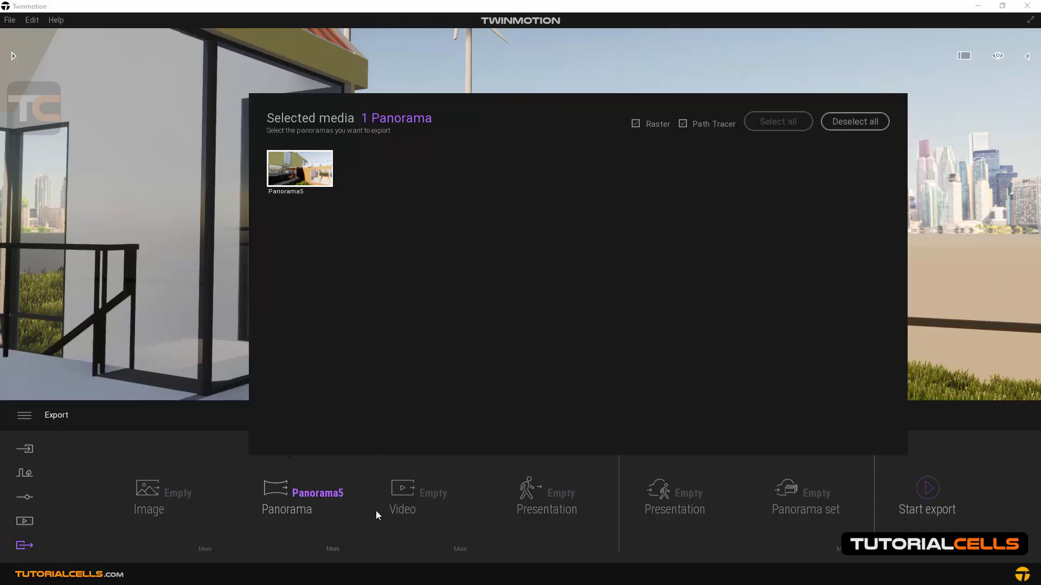
pyautogui.click(286, 524)
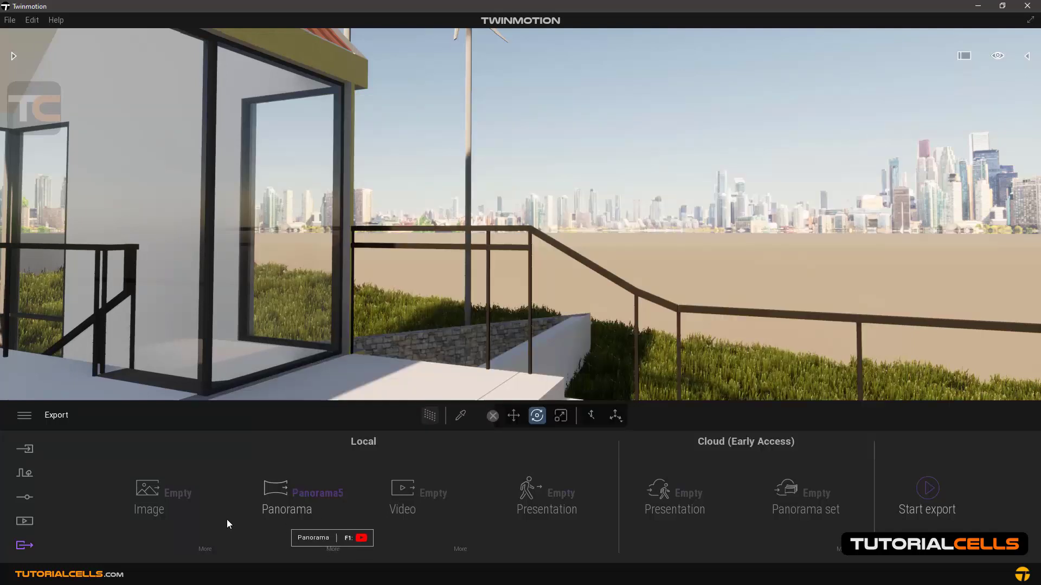
# Open the panorama export settings and set the 360 resolution to 8K.
pyautogui.click(329, 552)
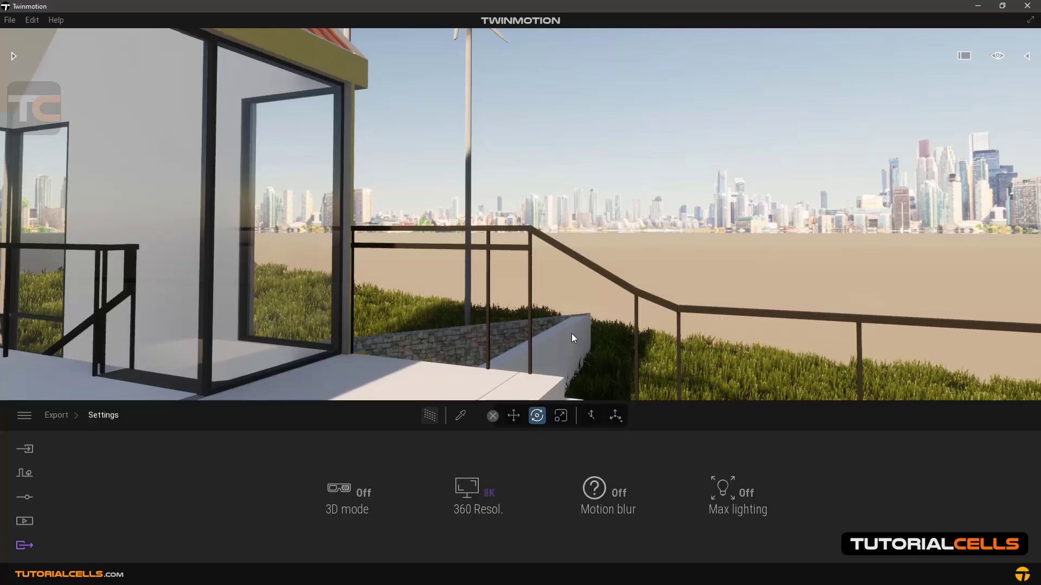
pyautogui.moveTo(572, 333); pyautogui.dragTo(146, 244, button='right')
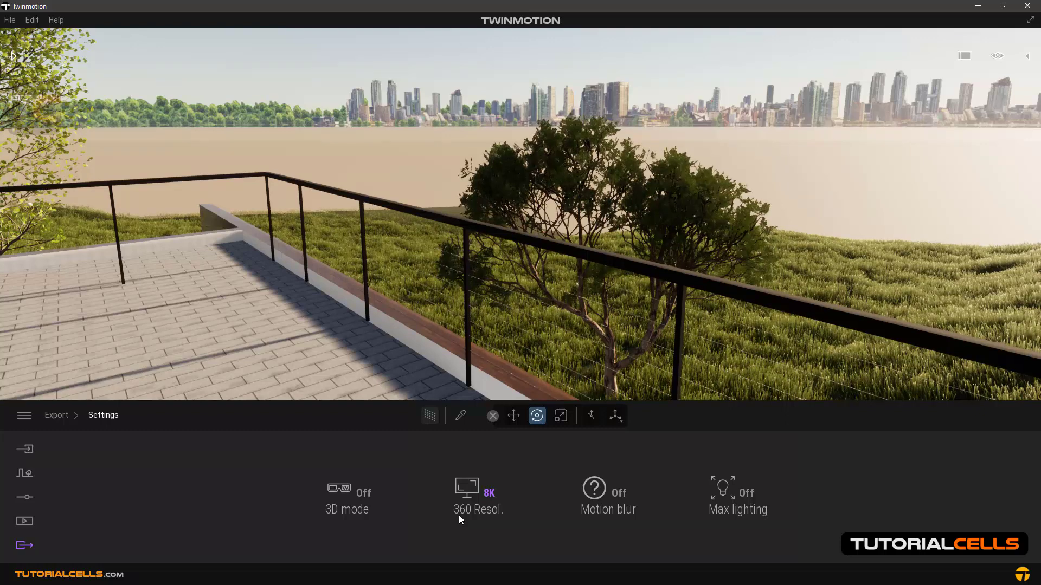
pyautogui.click(485, 495)
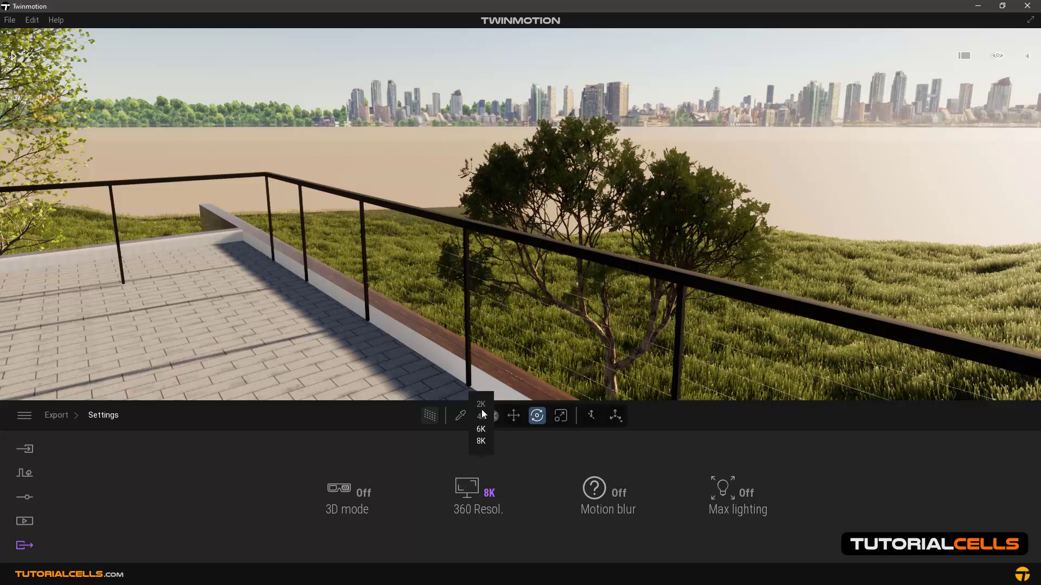
pyautogui.click(480, 442)
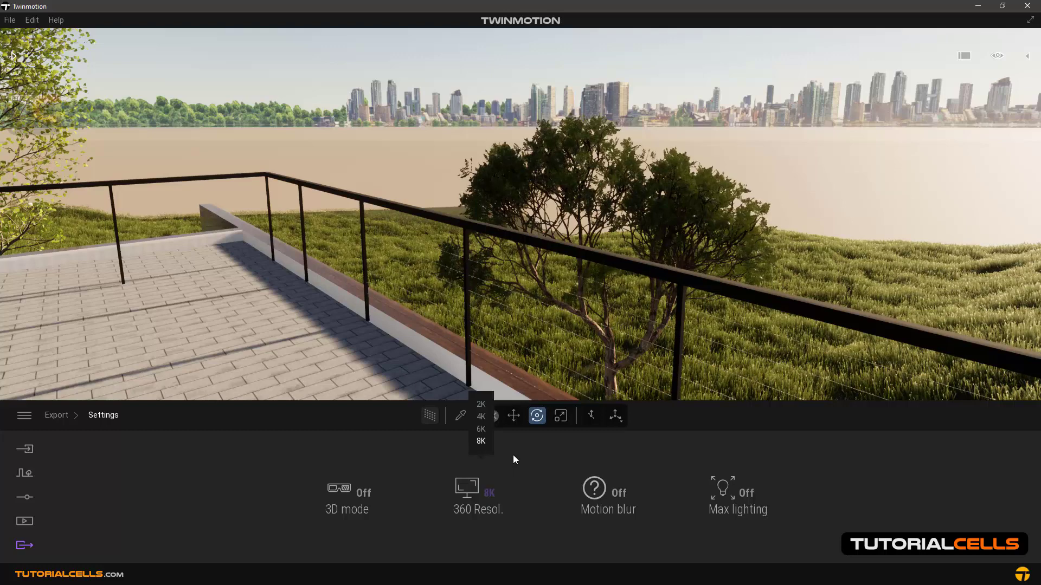
# Start exporting Panorama5, choosing the Desktop as the destination folder.
pyautogui.click(60, 417)
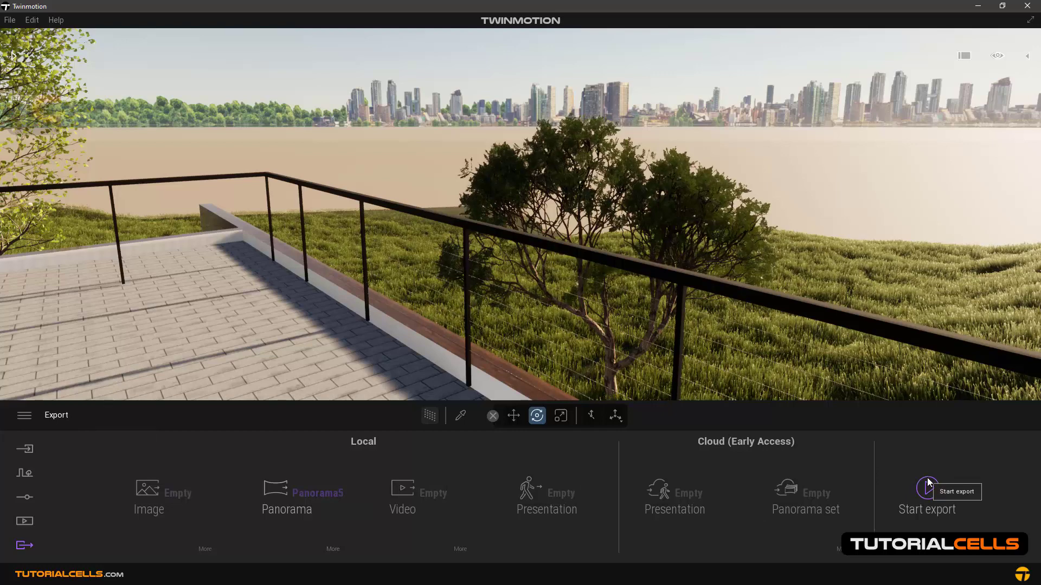
pyautogui.click(928, 486)
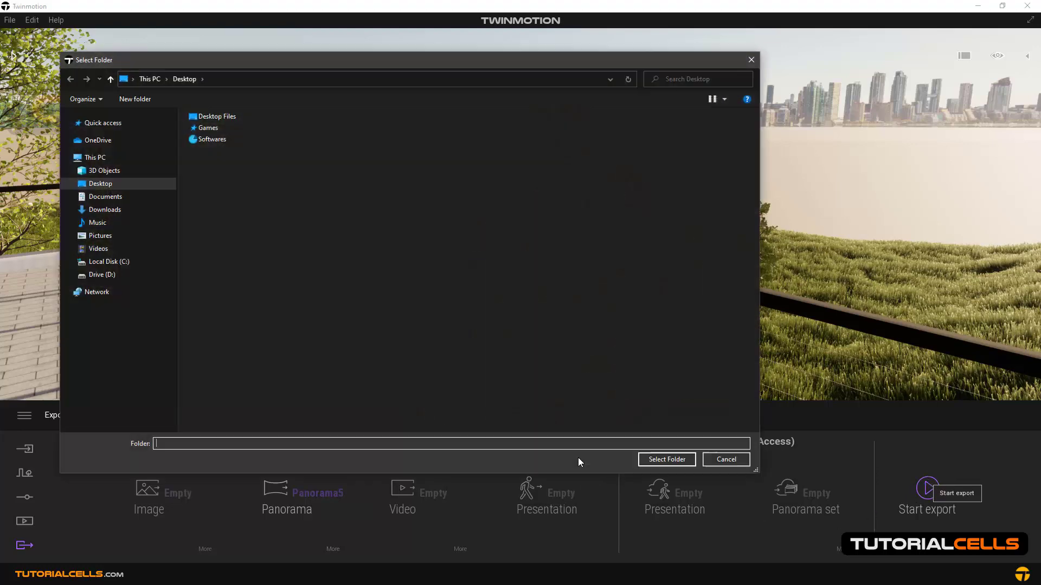
pyautogui.click(100, 184)
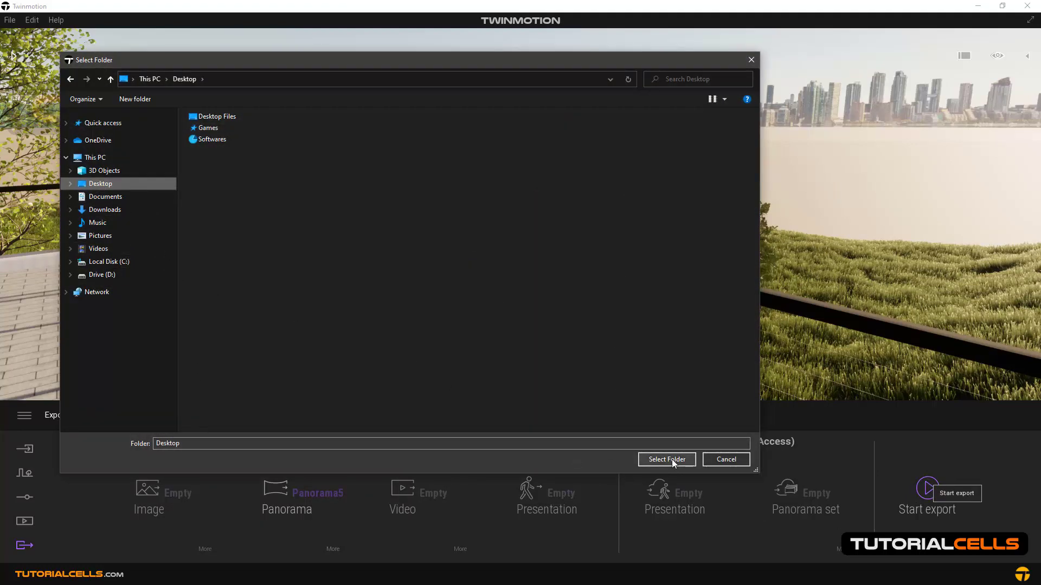
pyautogui.click(724, 462)
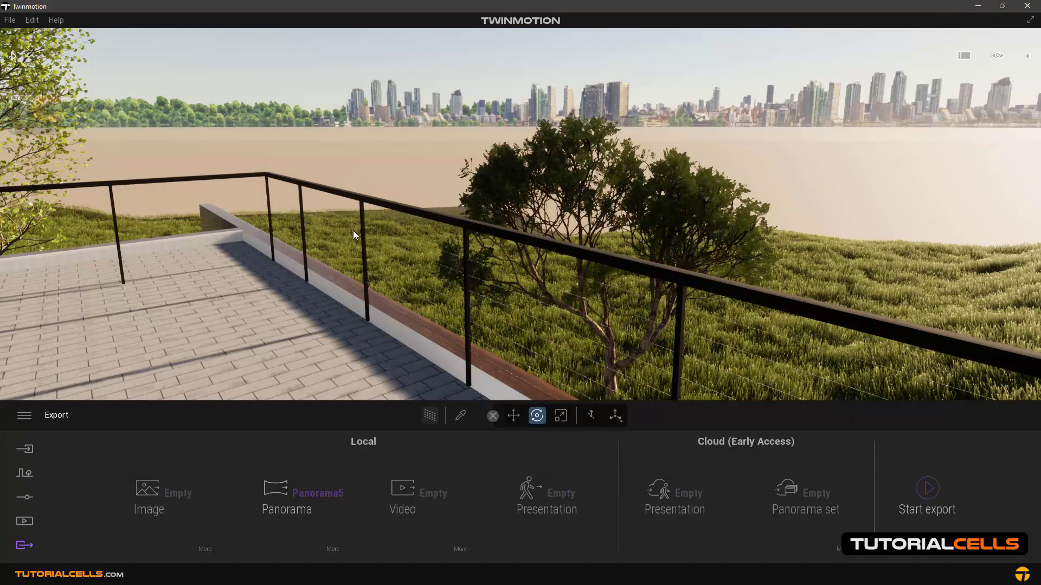
# Reveal the desktop, view Panorama3.png as a flat image in Windows Photos, then minimize it.
pyautogui.press('super+d')
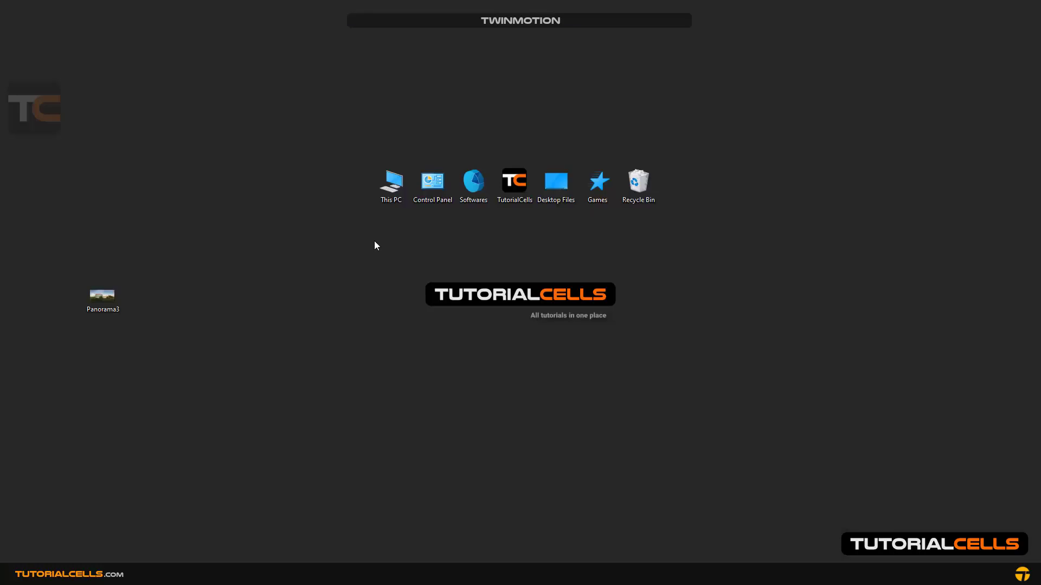
pyautogui.moveTo(155, 288); pyautogui.dragTo(231, 263)
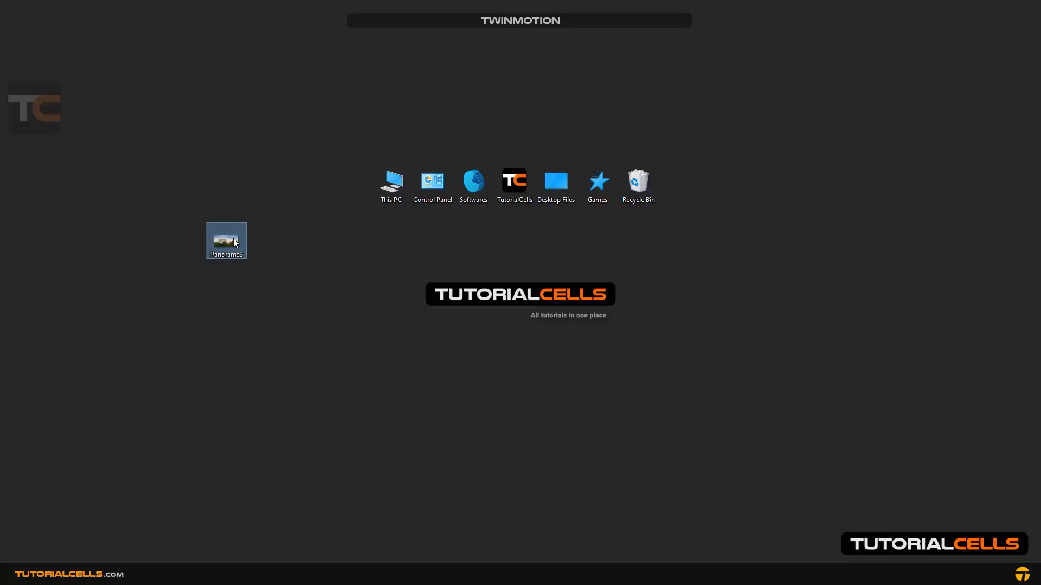
pyautogui.doubleClick(234, 239)
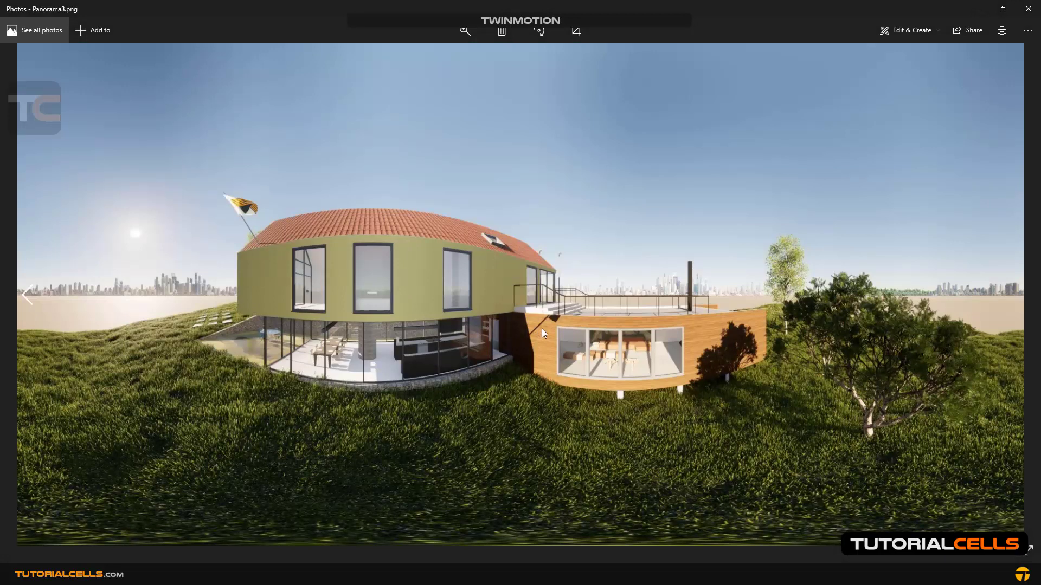
pyautogui.click(984, 14)
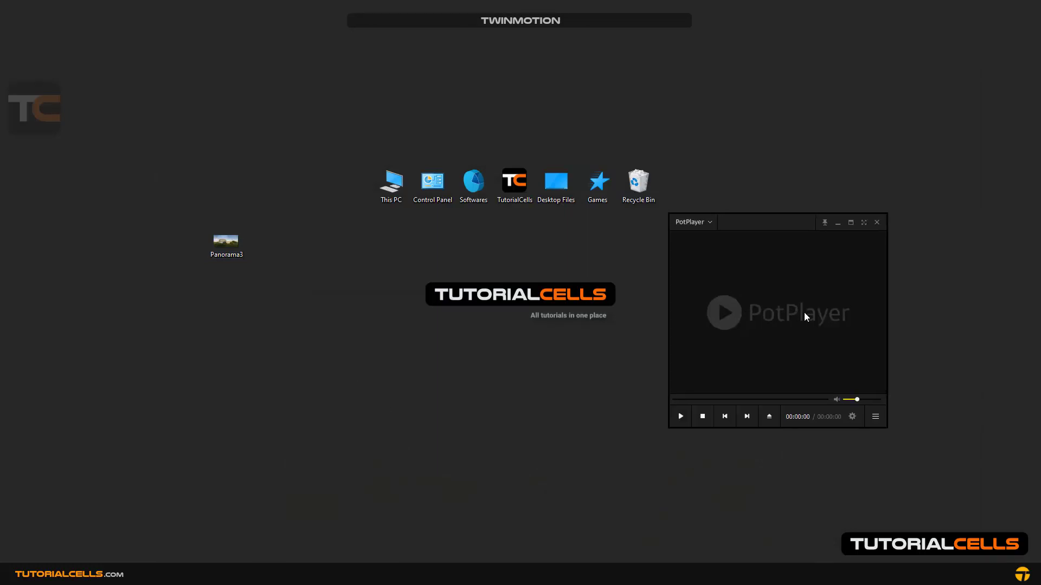
# Drop Panorama3.png from the desktop onto PotPlayer to play it as a 360° view.
pyautogui.moveTo(219, 244); pyautogui.dragTo(734, 291)
pyautogui.moveTo(751, 306); pyautogui.dragTo(752, 306)
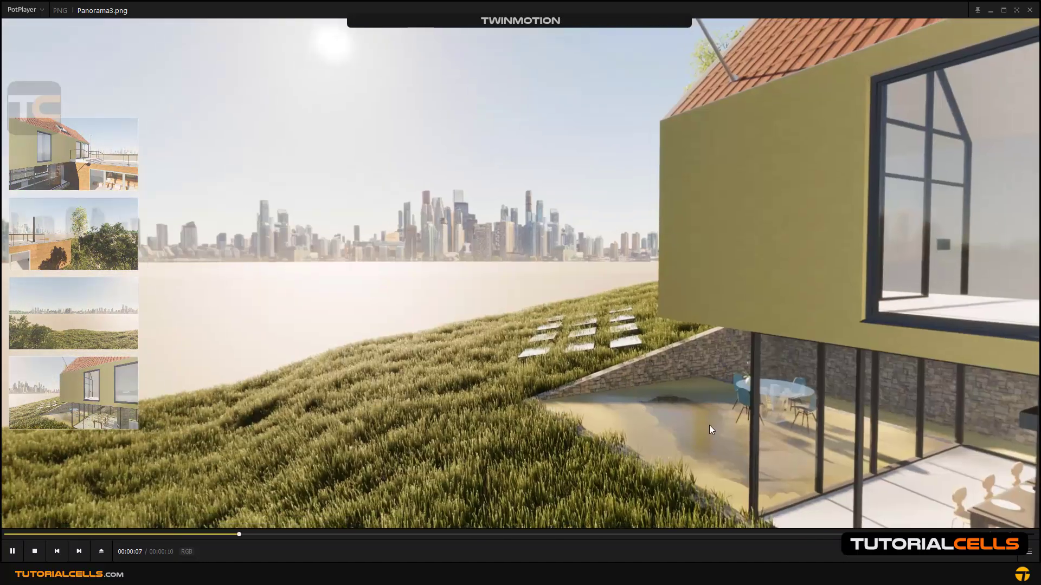
# Turn PotPlayer's 360° Video Mode off to see the flat panorama, then back on.
pyautogui.click(940, 556)
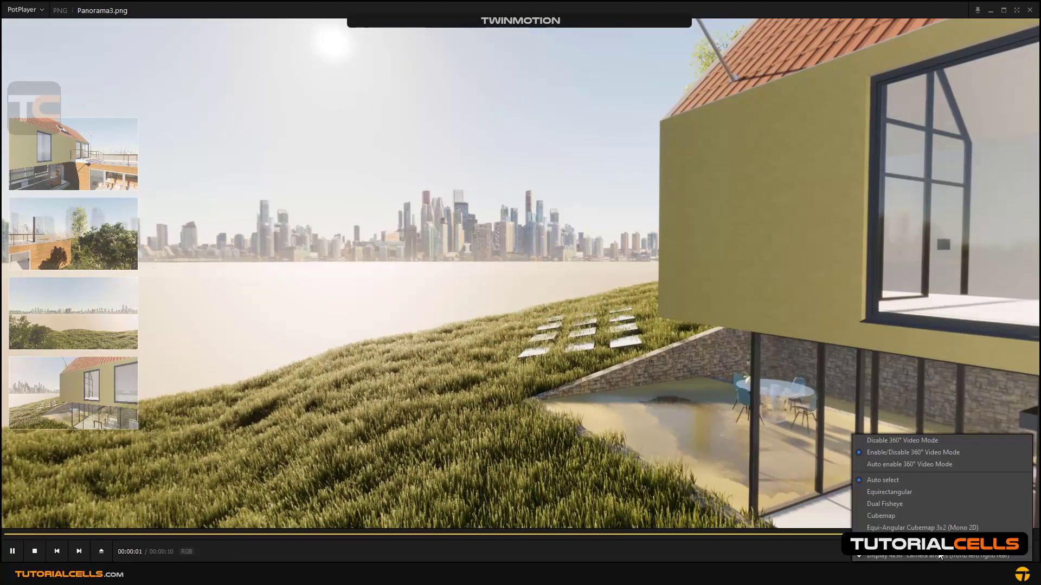
pyautogui.click(876, 454)
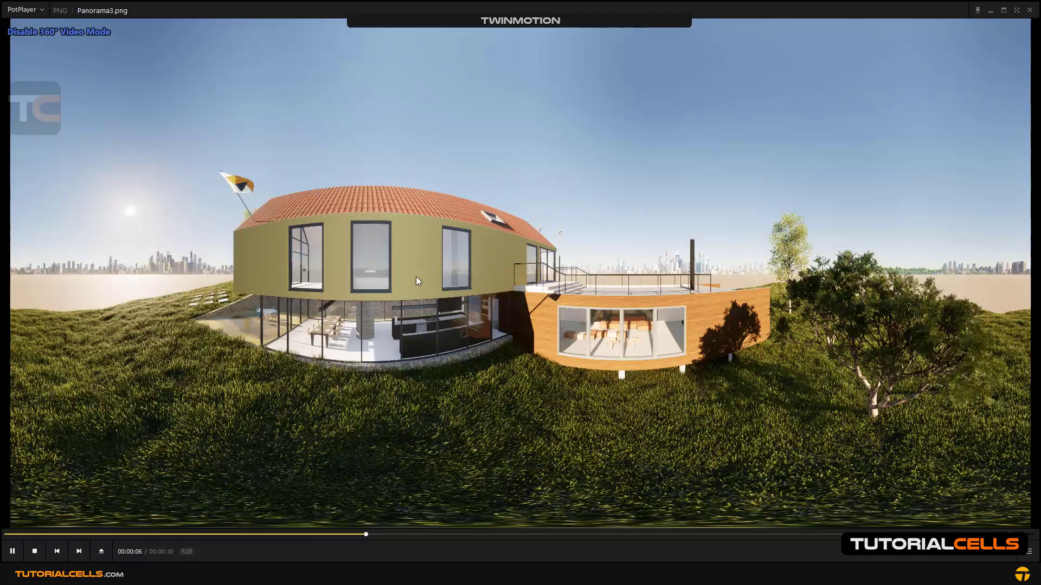
pyautogui.click(933, 557)
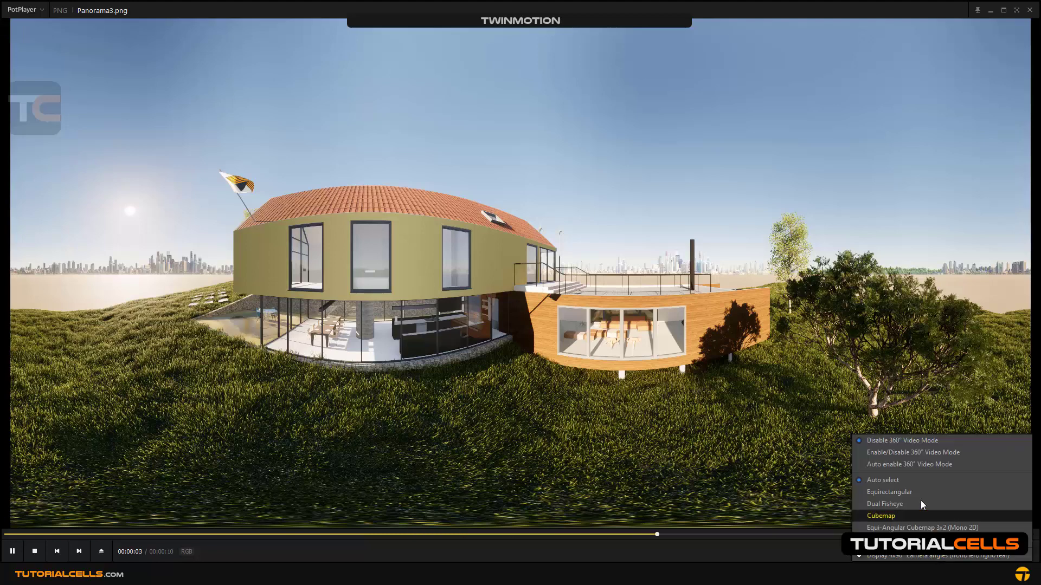
pyautogui.click(900, 453)
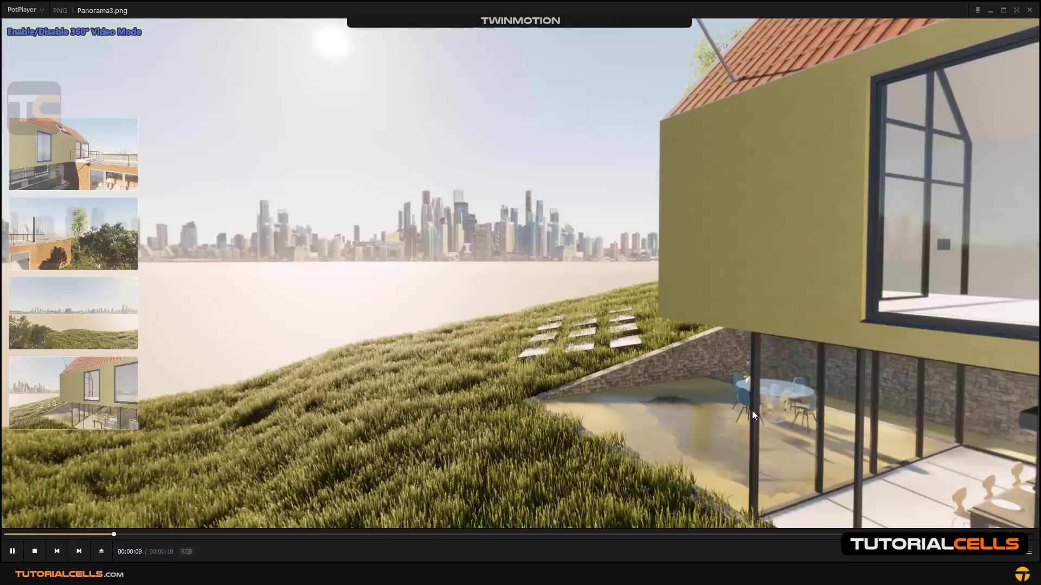